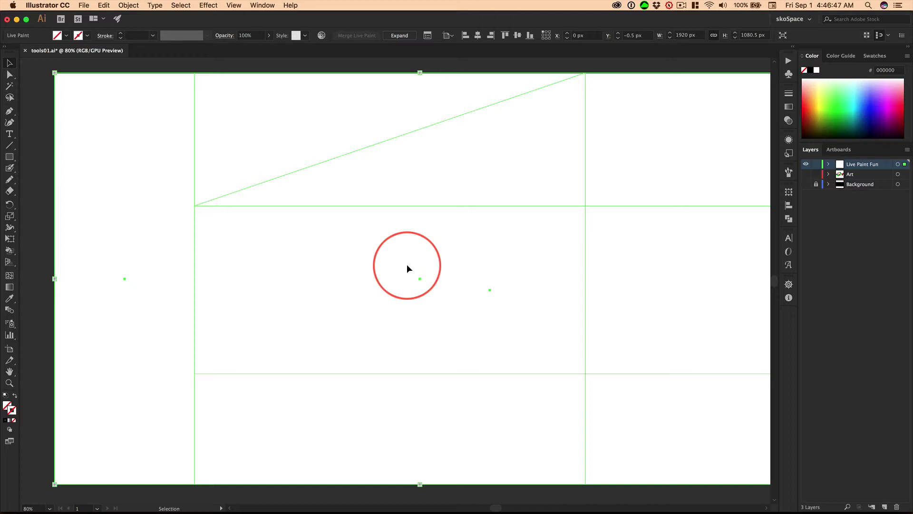
# Save the current Live Paint work to tools01.ai with Cmd+S.
pyautogui.press('super+s')
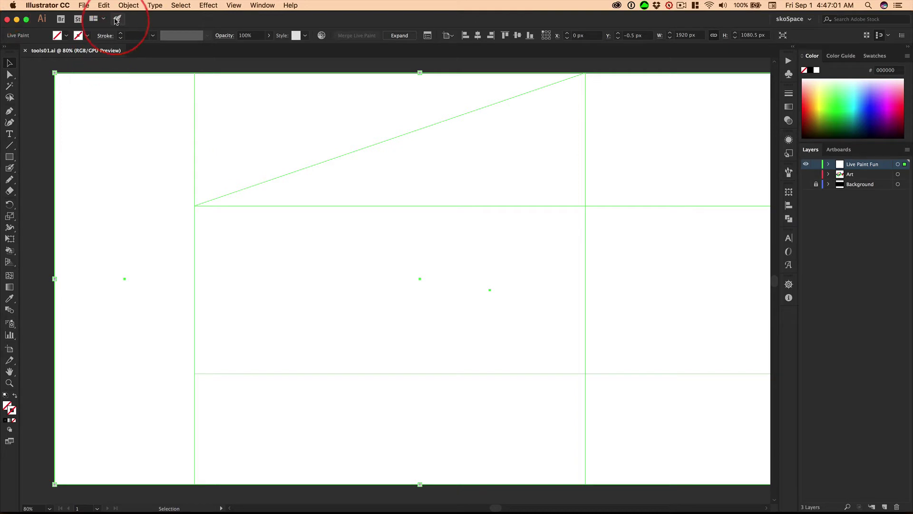
# Bring up the Save As dialog for tools01.ai in the 1718DemoFules folder.
pyautogui.click(86, 6)
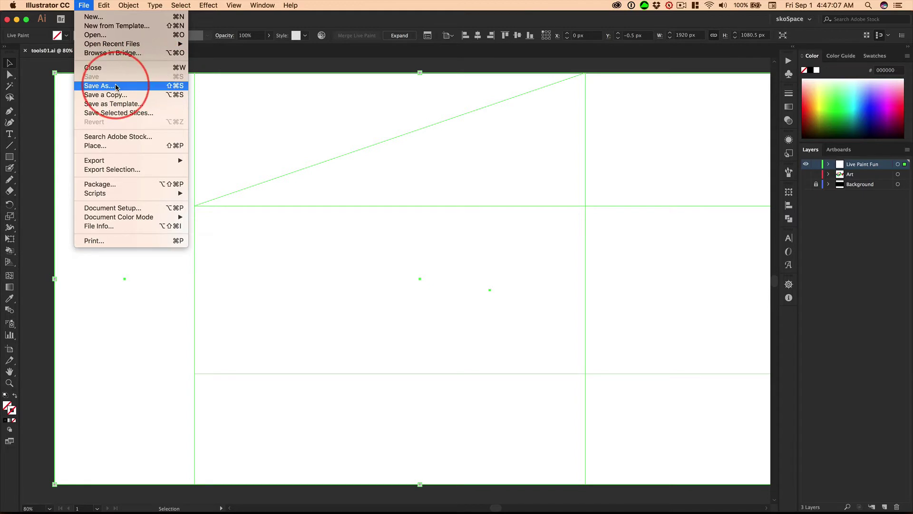
pyautogui.click(88, 6)
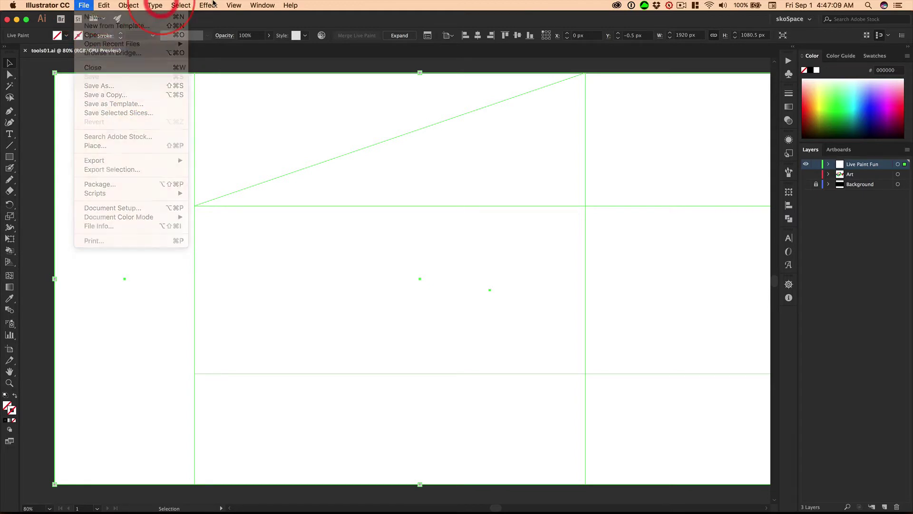
pyautogui.press('shift+super+s')
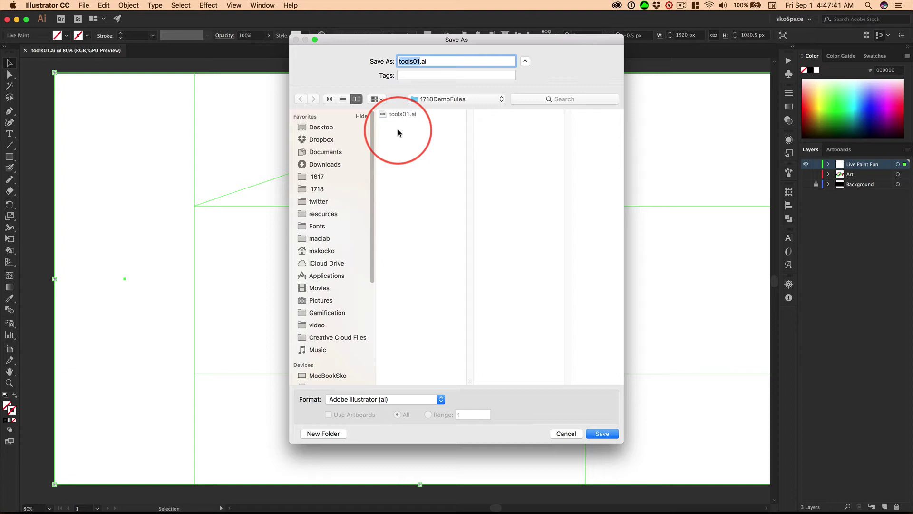
# Rename the file from tools01 to tools02.ai and save with default Illustrator Options.
pyautogui.press('Right')
pyautogui.press('BackSpace')
pyautogui.write('2')
pyautogui.press('Return')
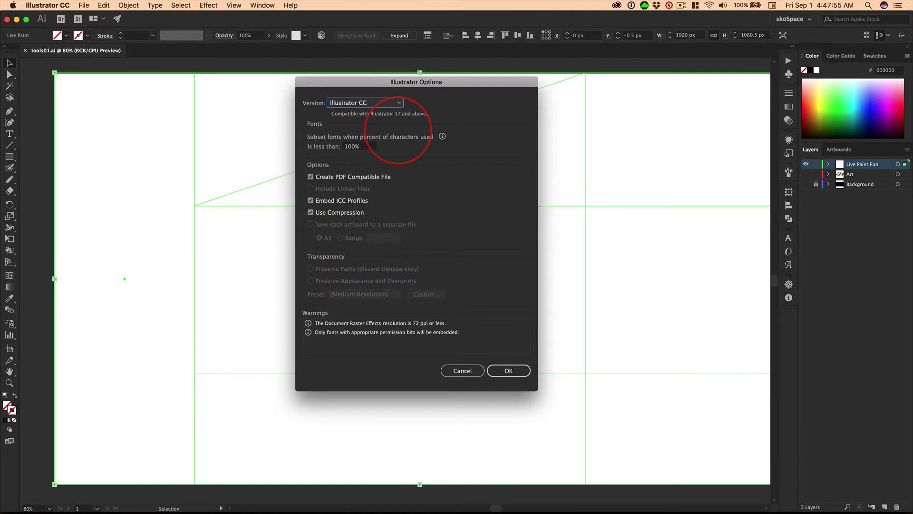
pyautogui.press('Return')
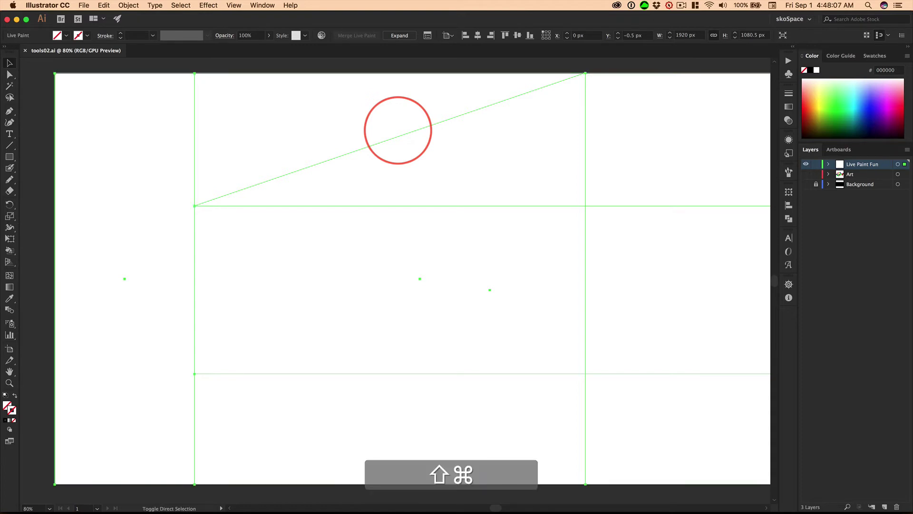
pyautogui.press('shift+super+s')
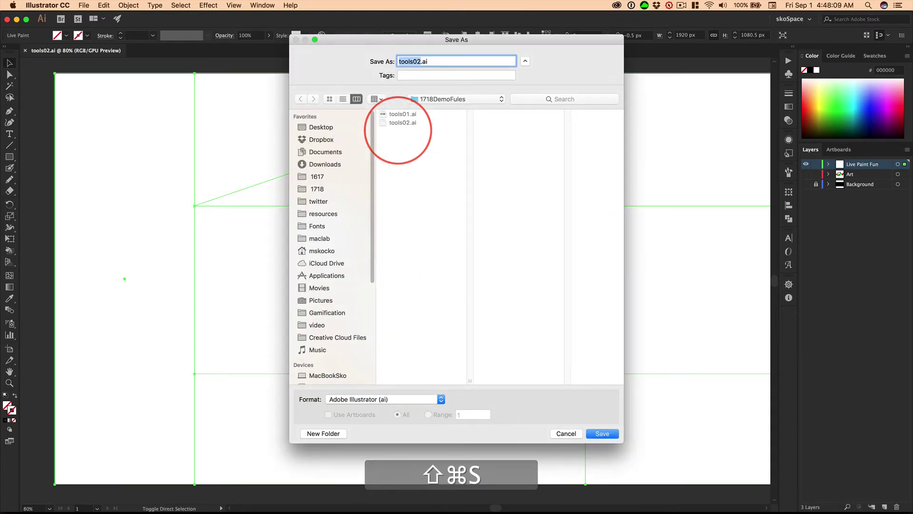
pyautogui.press('Right')
pyautogui.press('BackSpace')
pyautogui.write('3')
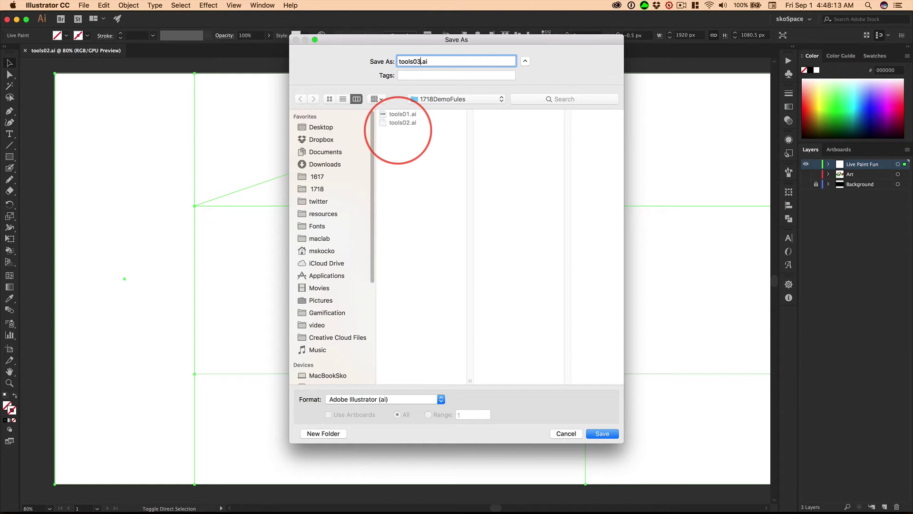
pyautogui.press('Return')
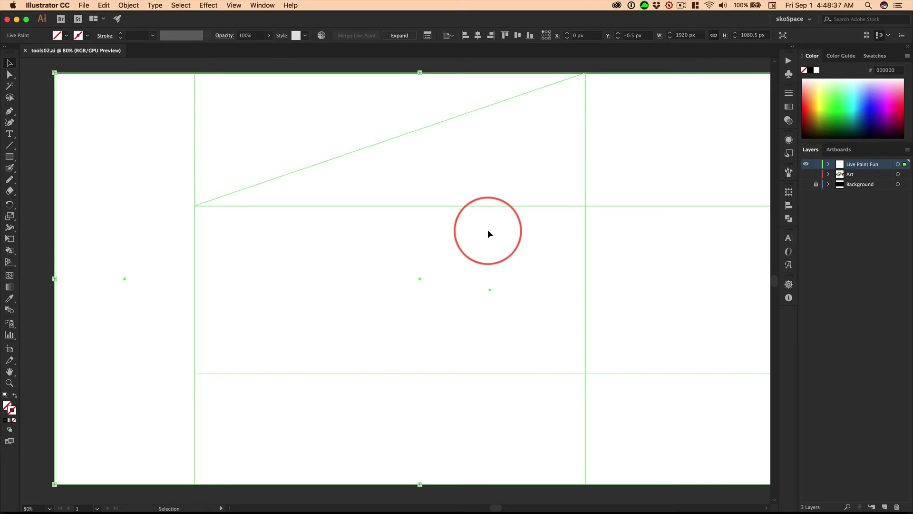
# Hide the Live Paint Fun layer, show the Art layer's fish artwork, and select Art.
pyautogui.click(806, 164)
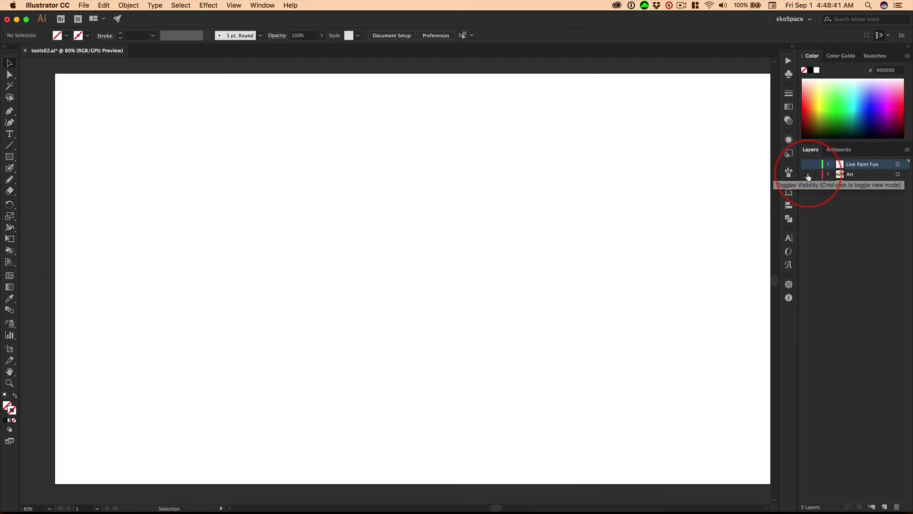
pyautogui.click(806, 175)
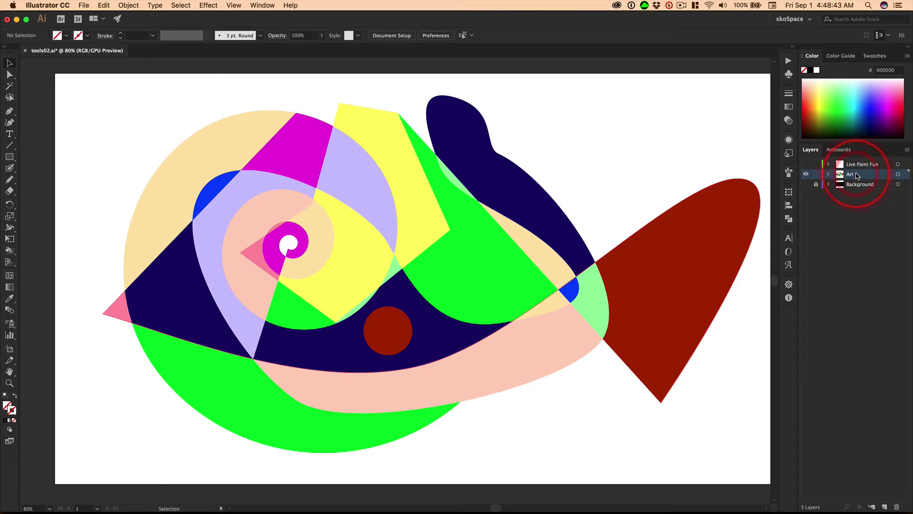
pyautogui.click(841, 175)
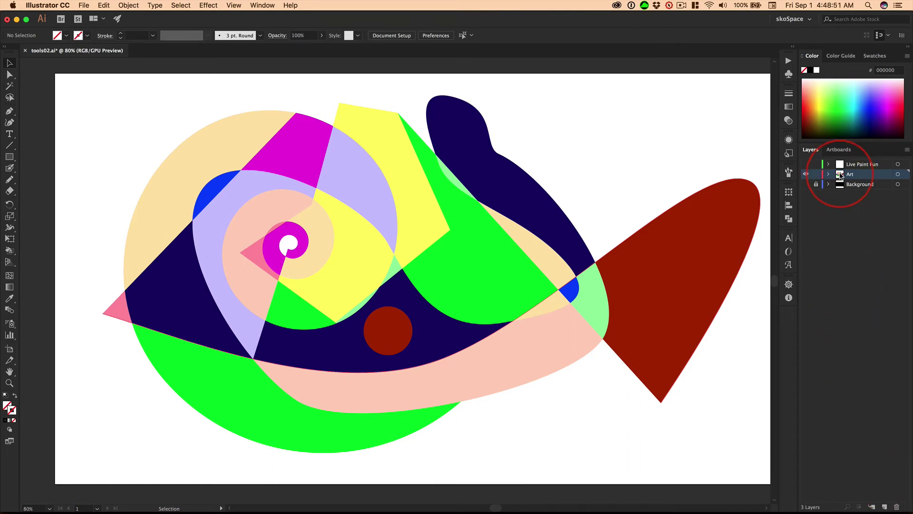
pyautogui.click(863, 185)
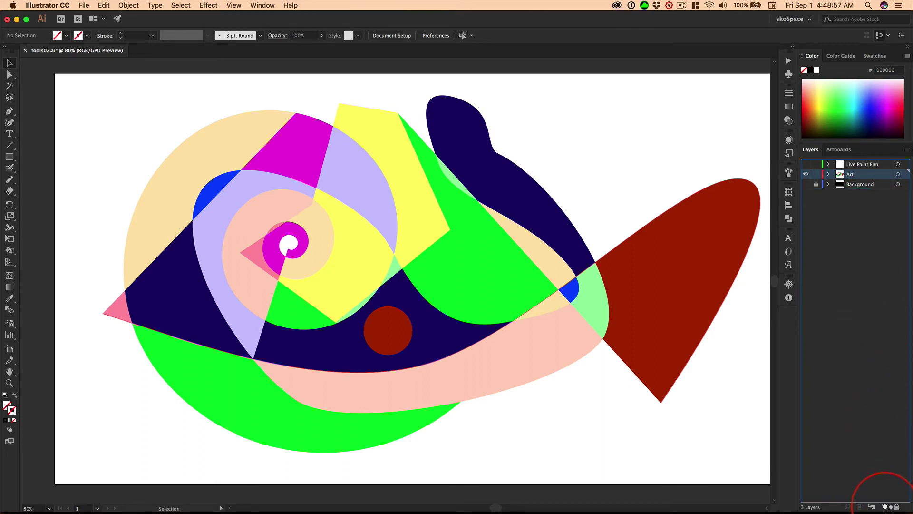
# Duplicate Art, move Art copy above Live Paint Fun, and hide the original Art layer.
pyautogui.moveTo(889, 507); pyautogui.dragTo(885, 506)
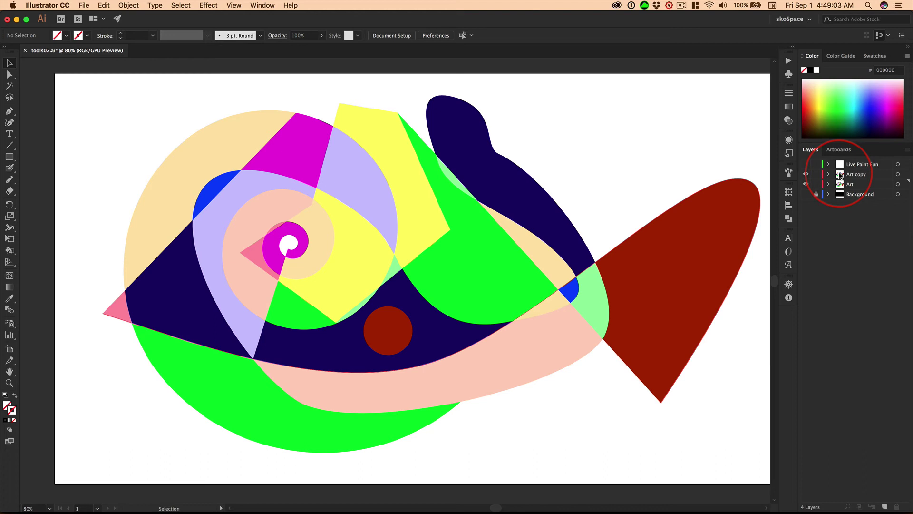
pyautogui.moveTo(840, 176); pyautogui.dragTo(844, 162)
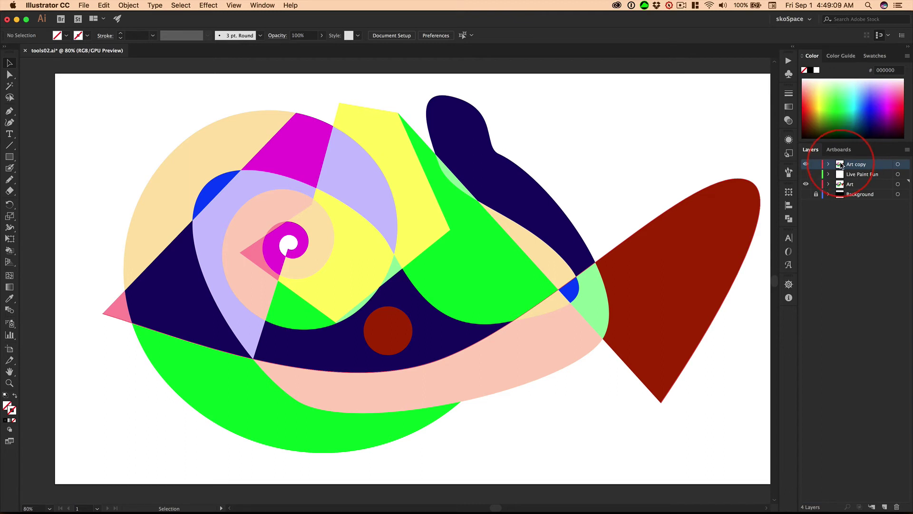
pyautogui.click(806, 186)
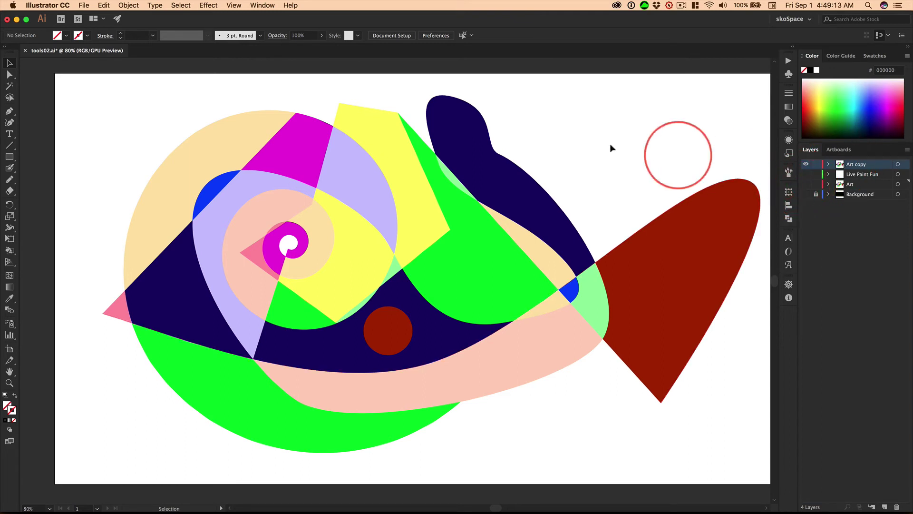
# Select the Art copy fish, scale it down proportionally, rotate slightly, and move it upper right.
pyautogui.moveTo(110, 93)
pyautogui.mouseDown()
pyautogui.moveTo(660, 291)
pyautogui.moveTo(766, 434)
pyautogui.moveTo(764, 452)
pyautogui.mouseUp()
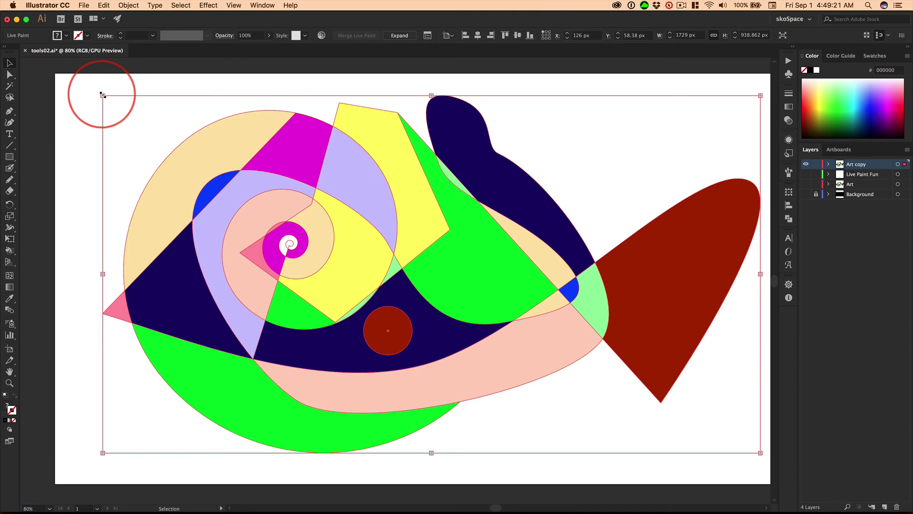
pyautogui.moveTo(103, 95); pyautogui.dragTo(438, 233)
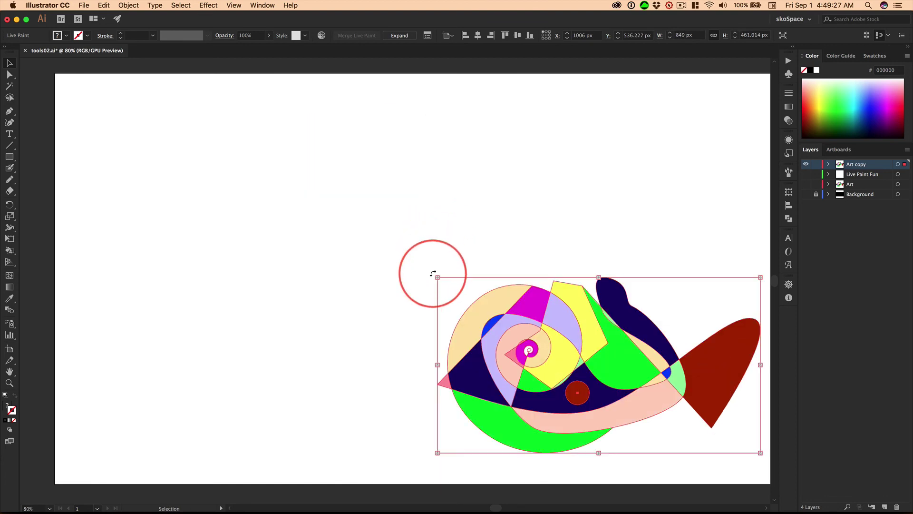
pyautogui.moveTo(433, 272); pyautogui.dragTo(503, 143)
pyautogui.moveTo(533, 286); pyautogui.dragTo(496, 177)
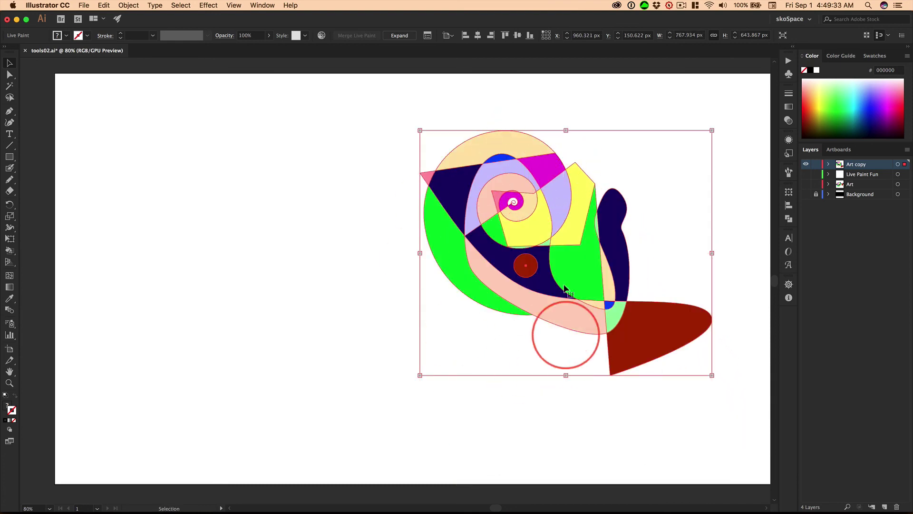
pyautogui.click(279, 238)
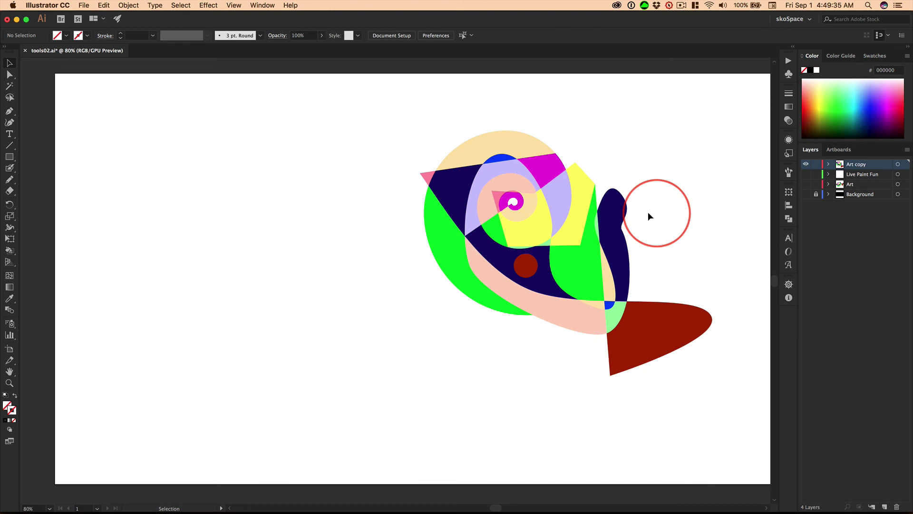
pyautogui.click(806, 164)
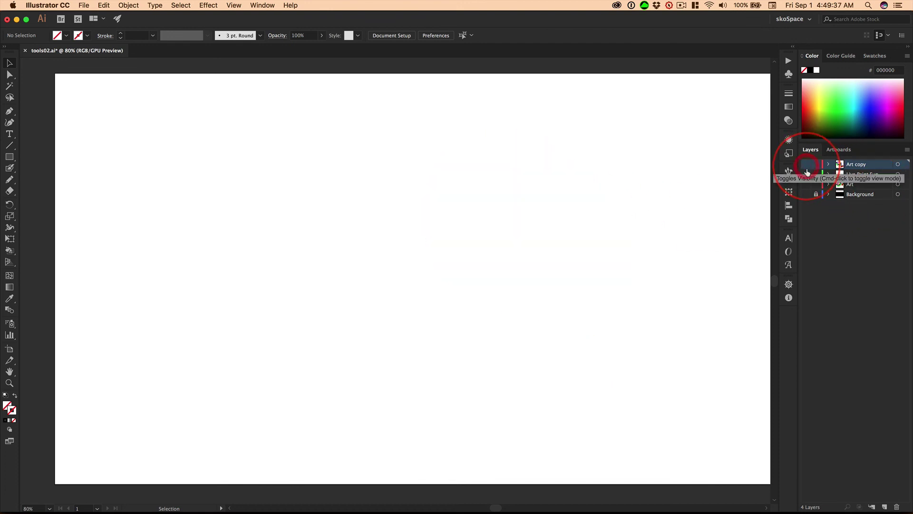
pyautogui.click(805, 184)
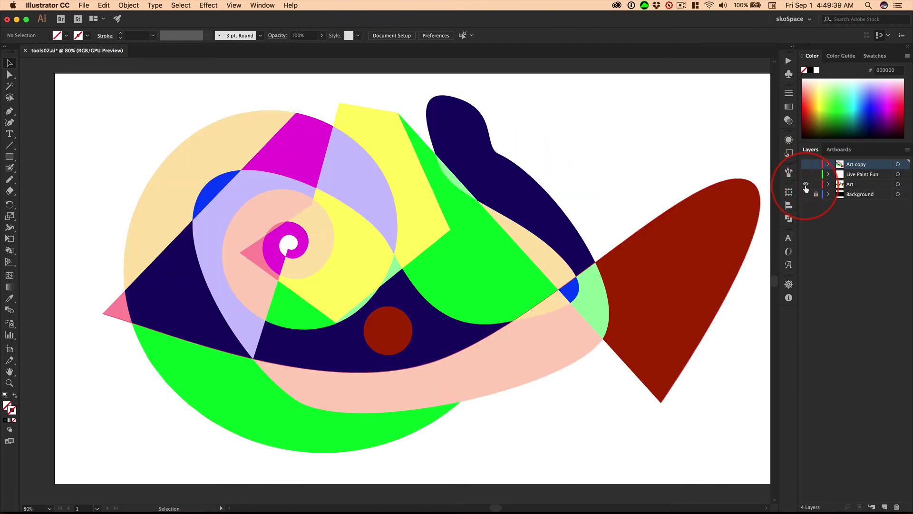
pyautogui.click(806, 184)
pyautogui.click(806, 164)
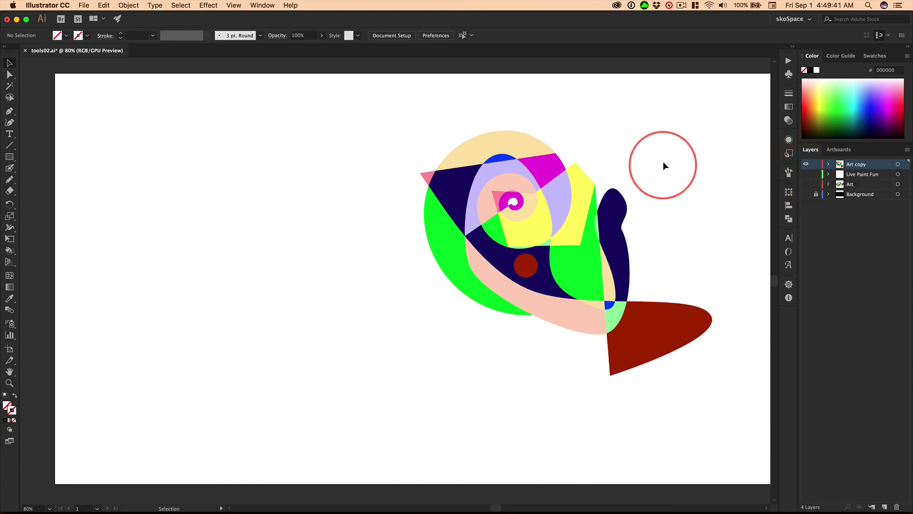